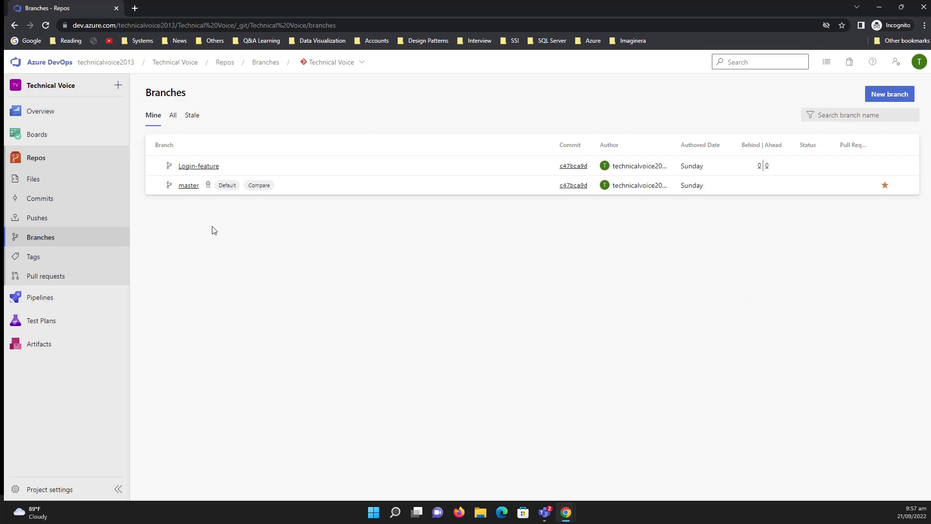
Step: Browse the Login-feature branch files and open File 8.txt, briefly viewing File 7.txt
left_click(199, 166)
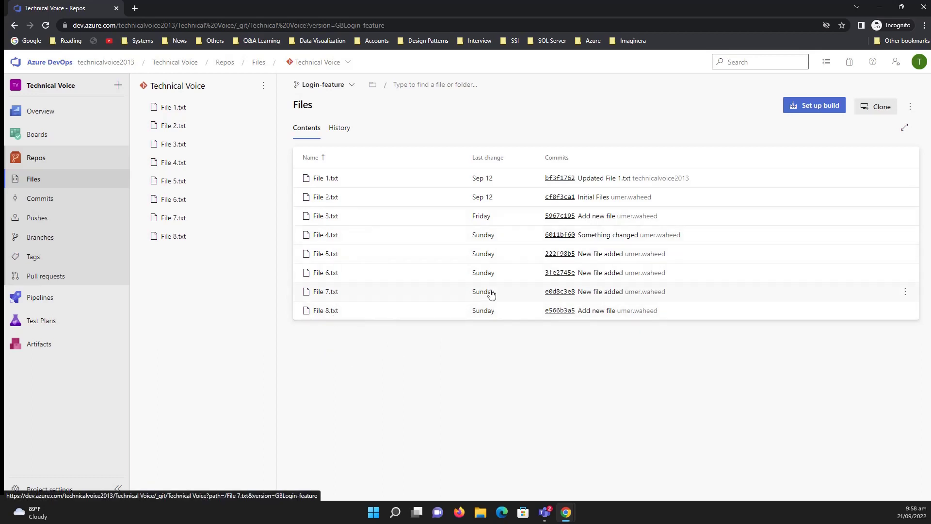
left_click(326, 311)
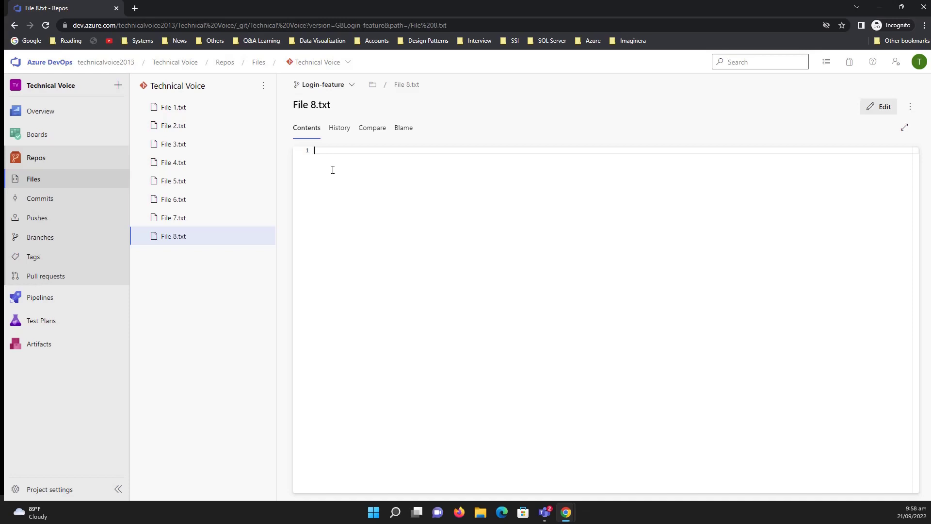
left_click(178, 218)
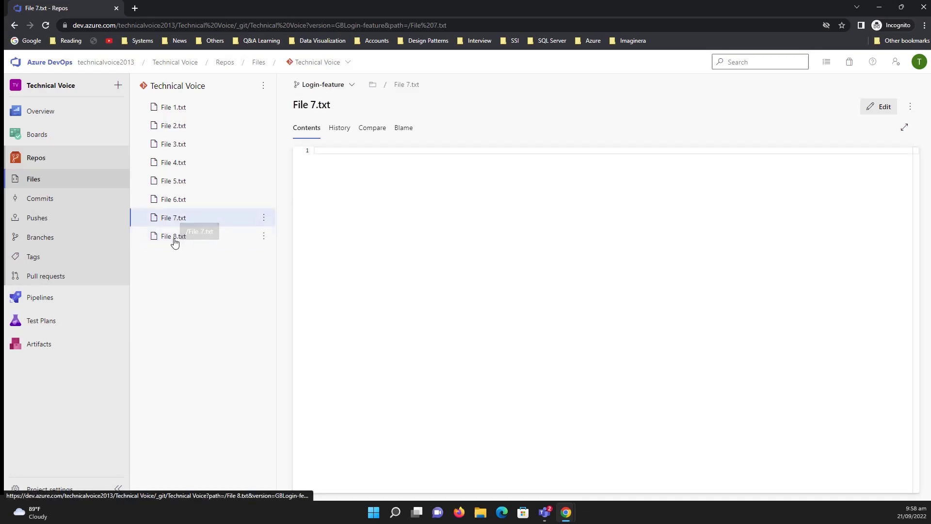
left_click(173, 236)
Step: Put File 8.txt into edit mode and begin entering 'Thiis is a tist file.'
left_click(879, 106)
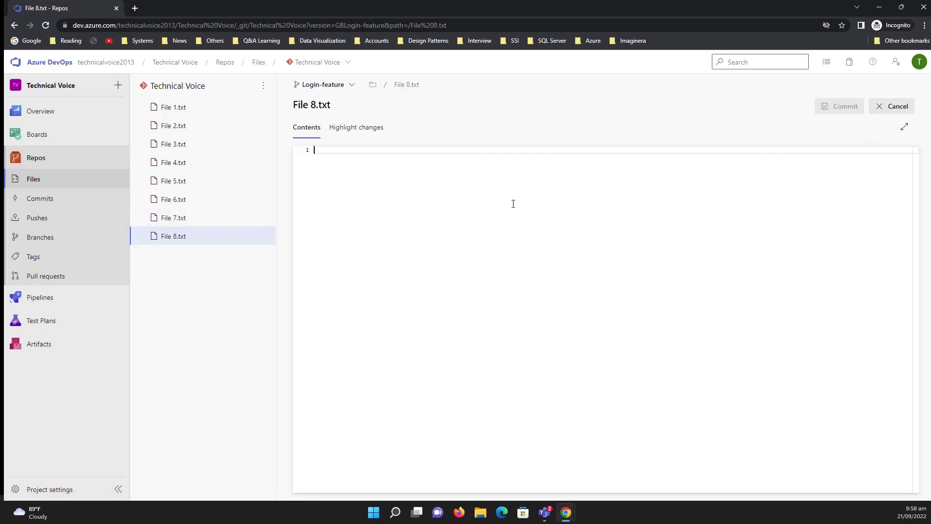
type("Thii")
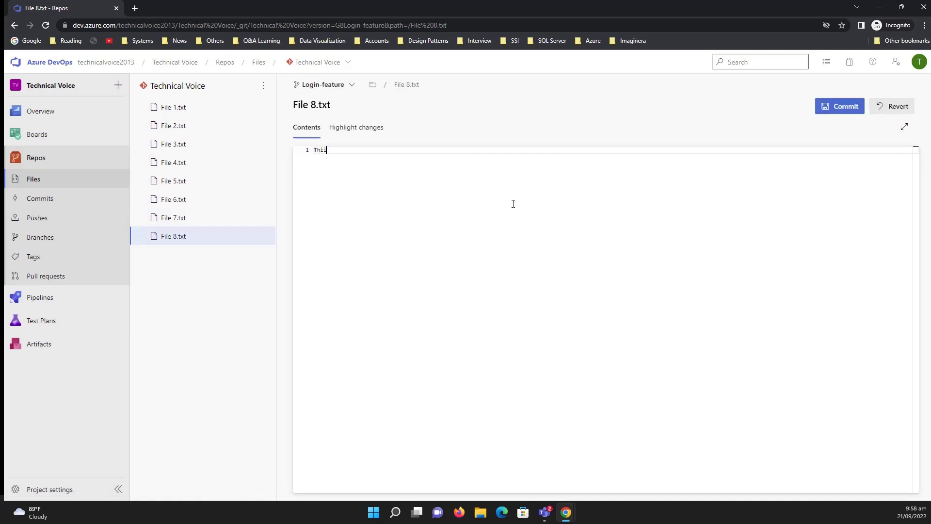
type("s")
type("isa ")
type("ti")
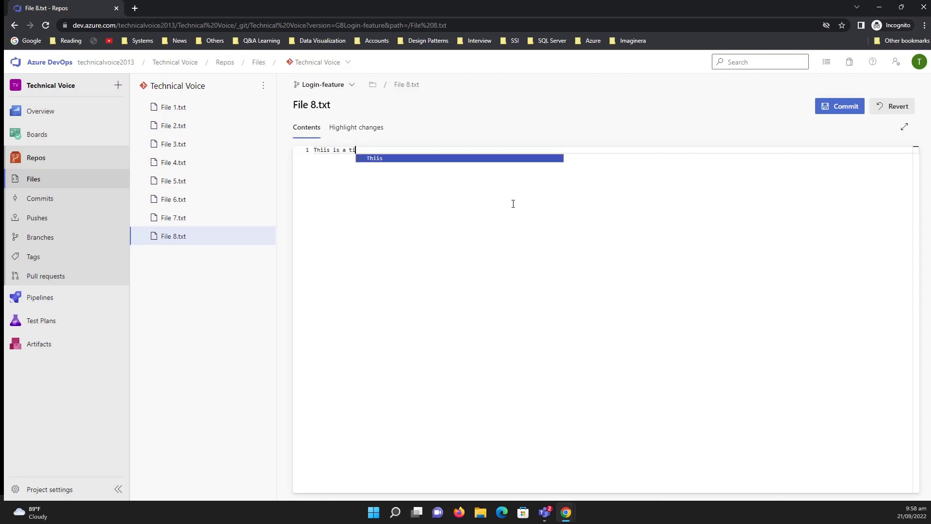
type("e")
type("st ")
type("file.")
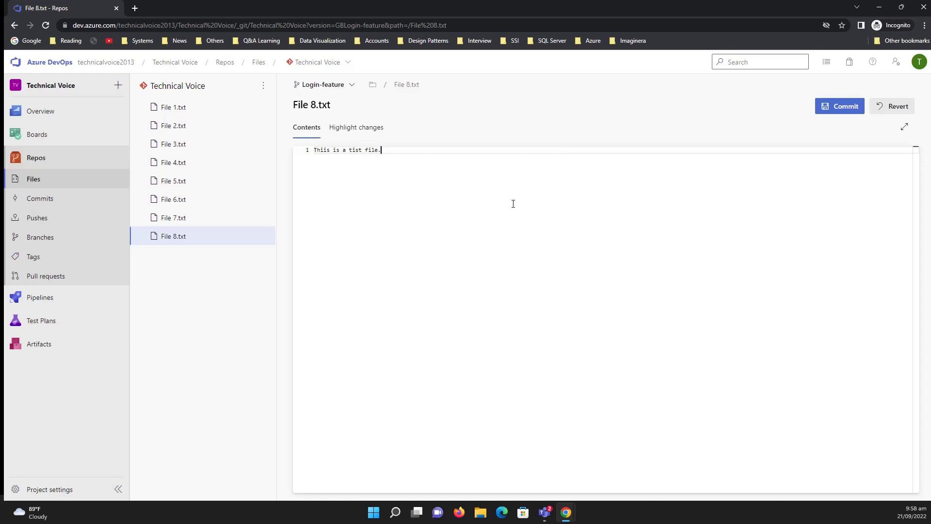
Step: Commit the edited File 8.txt to Login-feature, trimming the comment to 'Updated File 8.txt'
left_click(839, 107)
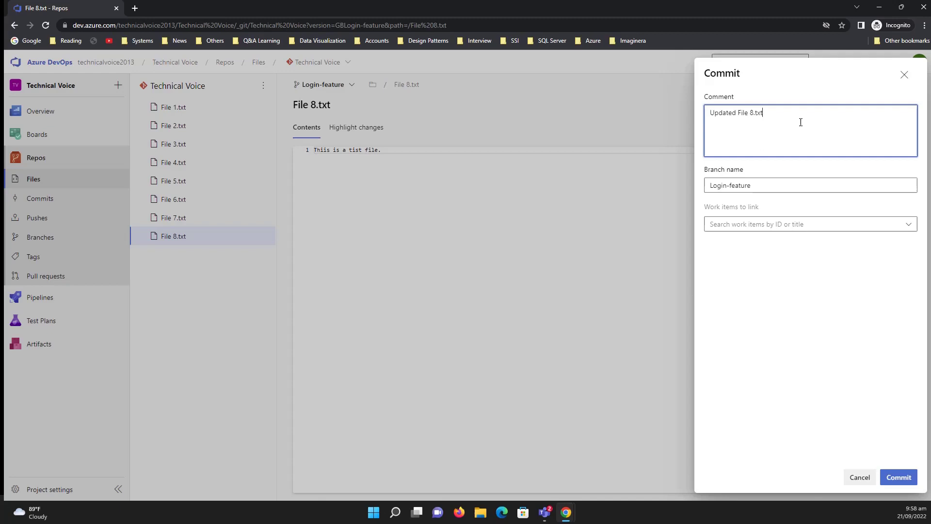
type("...")
key("BackSpace")
key("BackSpace")
key("BackSpace")
left_click(898, 477)
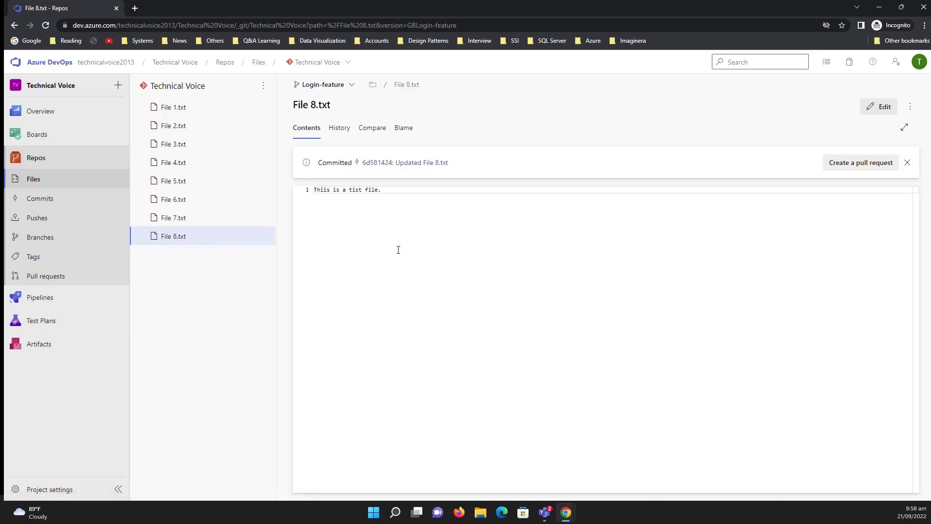
Step: Create the 'Updated File 8.txt' pull request from Login-feature into master with the default description
left_click(860, 162)
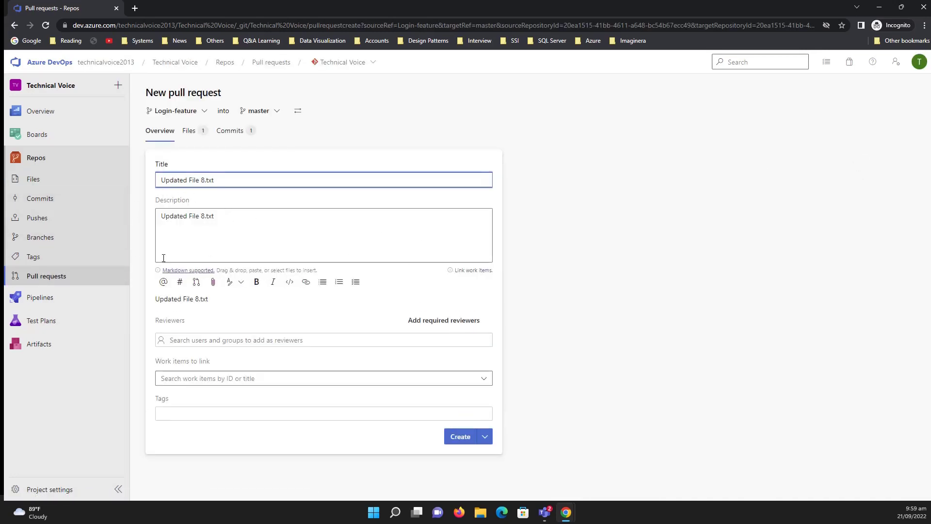
left_click(459, 437)
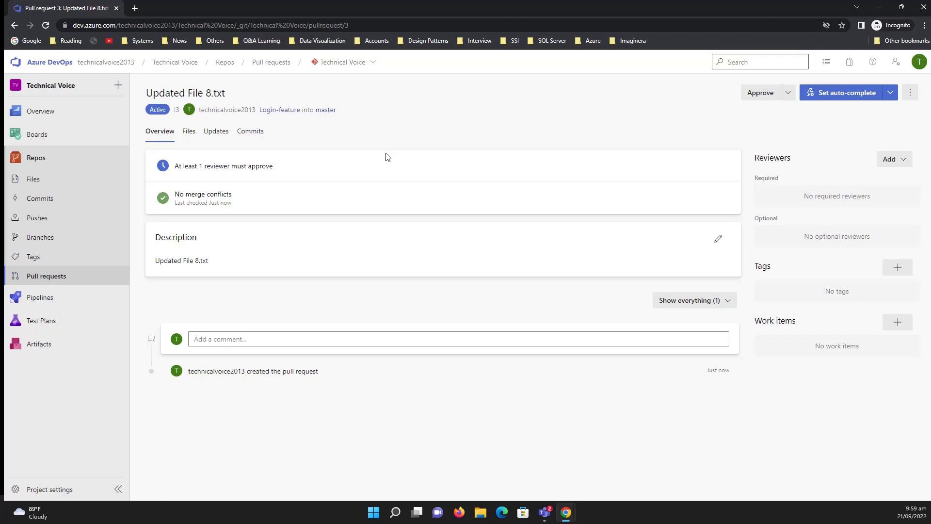
left_click(61, 281)
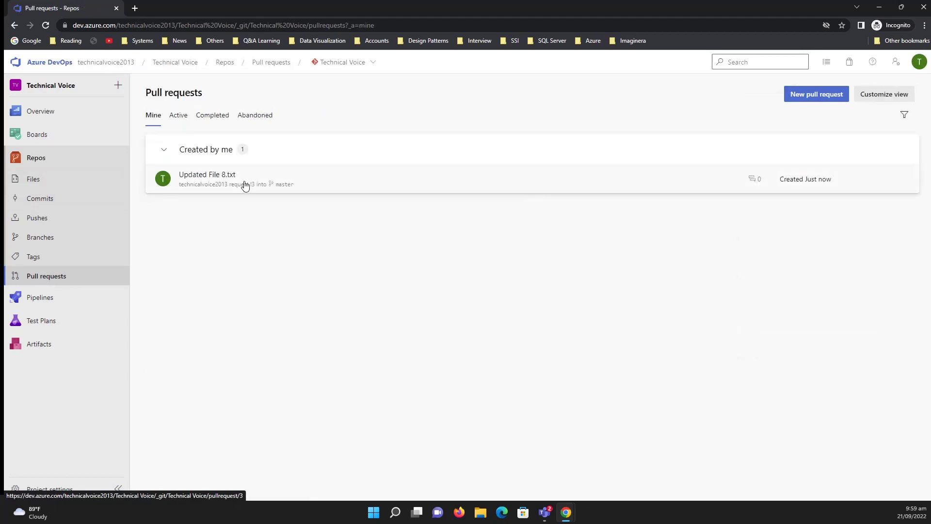
left_click(245, 184)
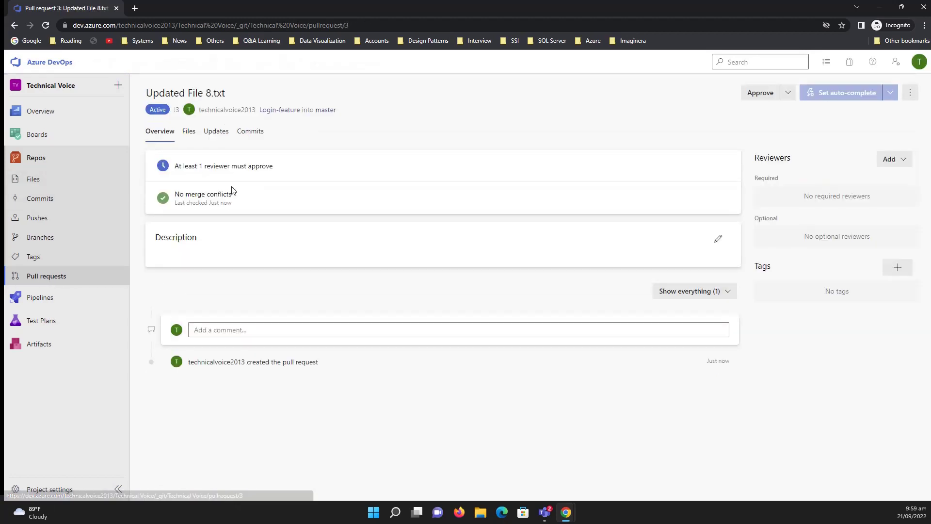
Step: In the pull request's changed files, select 'Thiis' and open a comment box on diff line 1
left_click(187, 131)
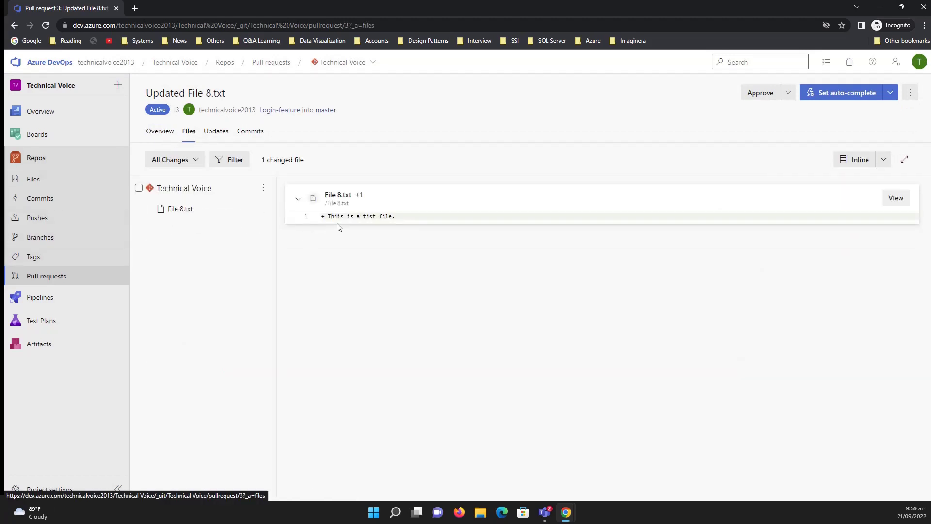
mouse_move(360, 217)
left_click_drag(328, 215, 344, 217)
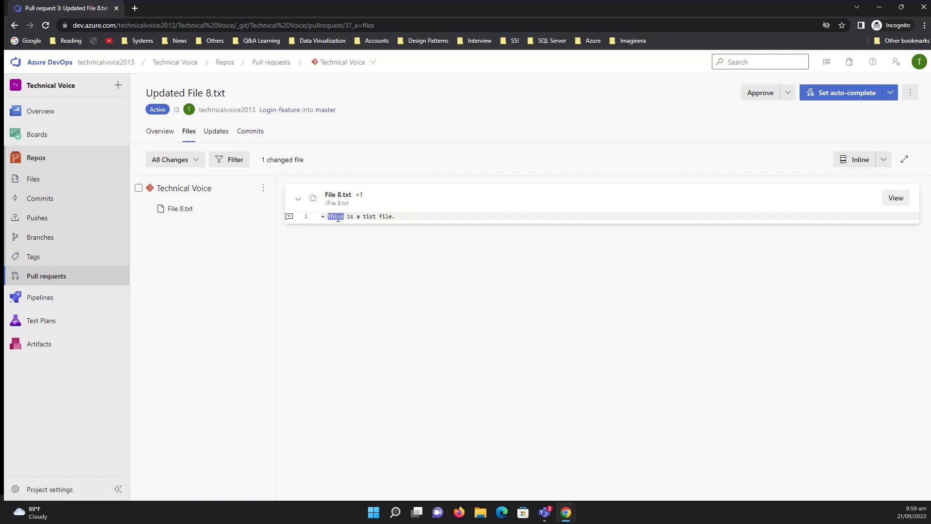
right_click(337, 218)
left_click(332, 217)
left_click(289, 216)
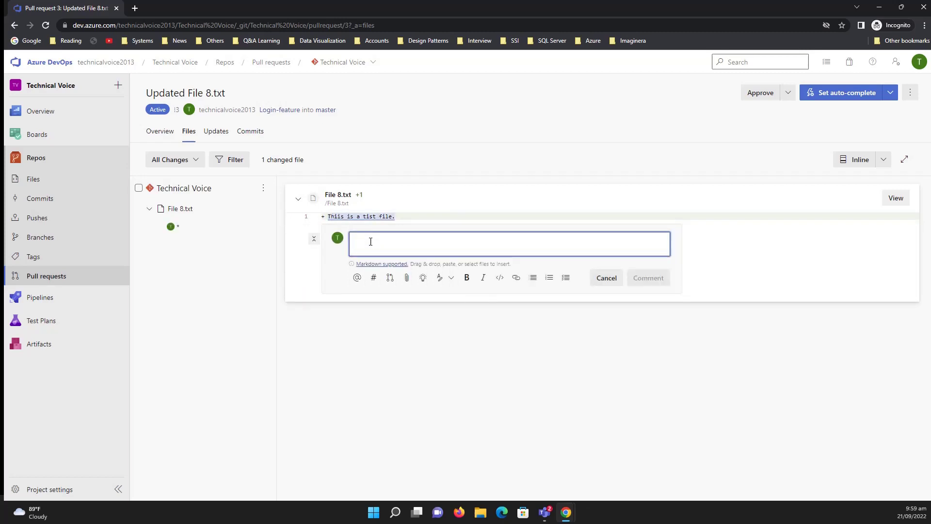
Step: Post the comment "Spell is not correct. This should be 'This'" on File 8.txt line 1
left_click_drag(343, 216, 328, 217)
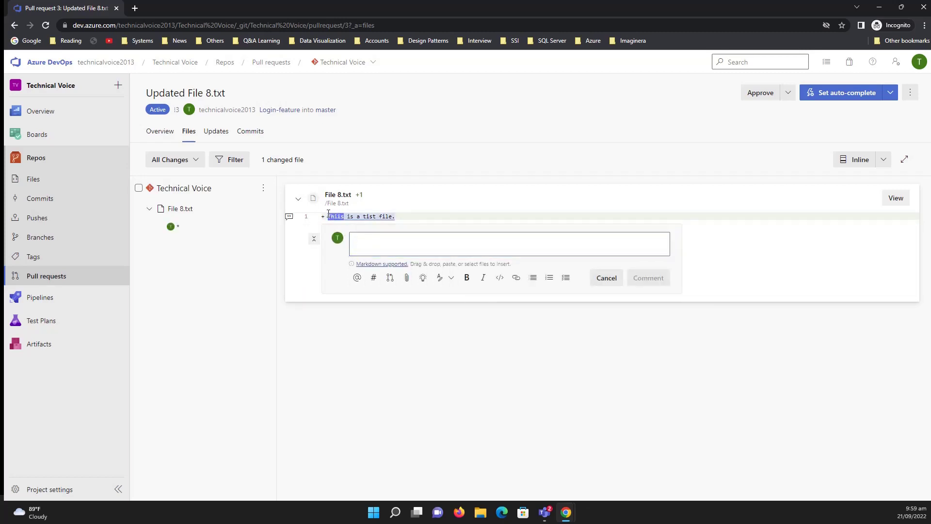
left_click(381, 237)
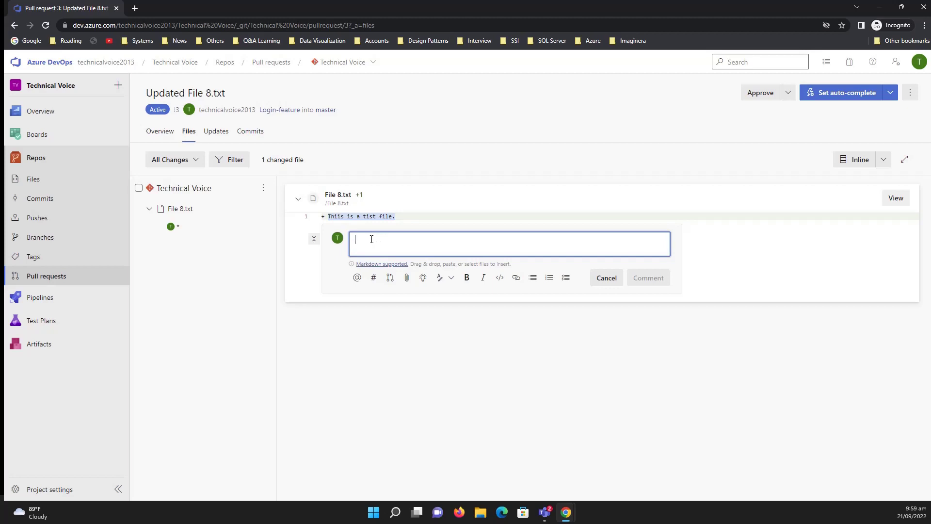
type("This")
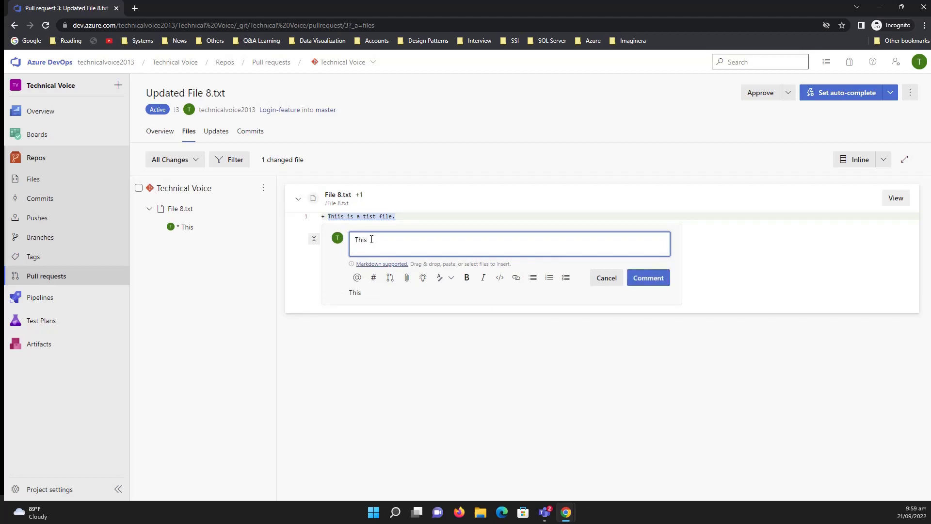
key("BackSpace")
key("BackSpace")
key("BackSpace")
type("Spell is not c")
type("orr")
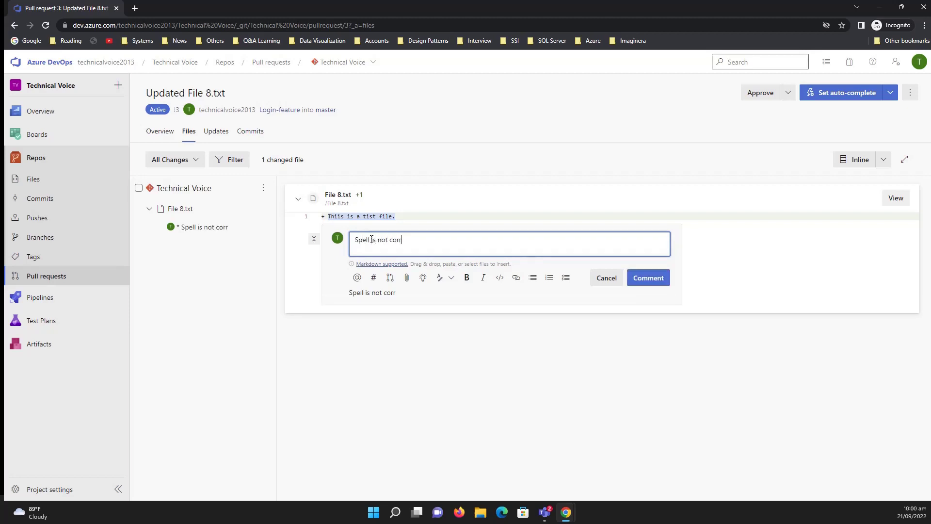
type("ect. This sh")
type("ould be \"T")
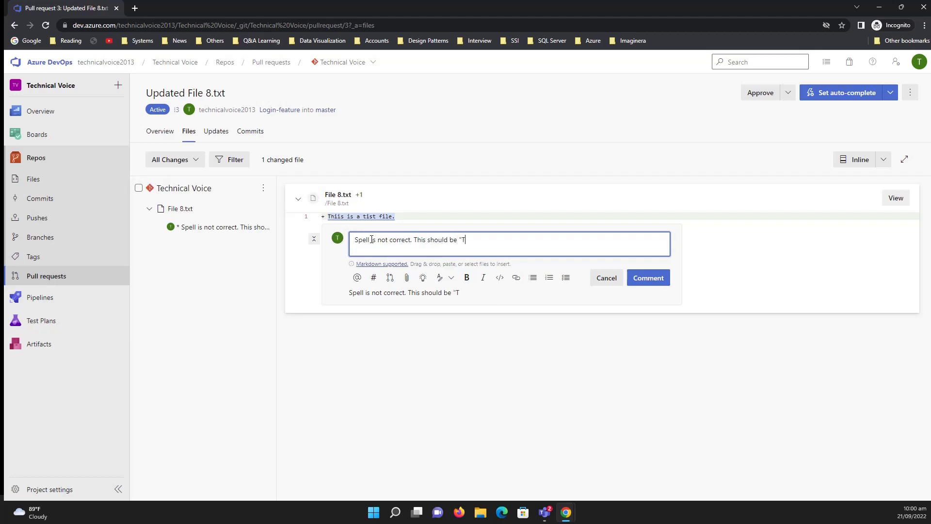
type("his\"")
left_click(647, 278)
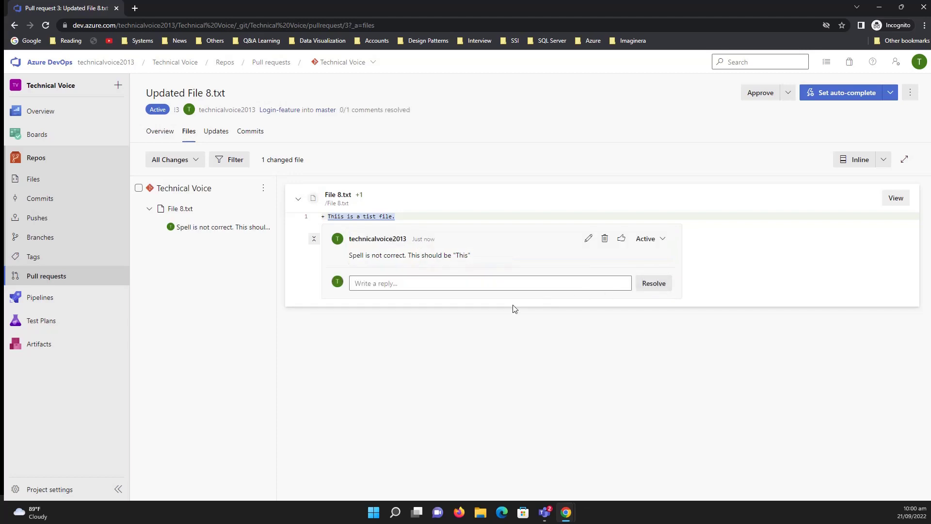
mouse_move(370, 215)
double_click(371, 215)
Step: Reply "Also, for the tist -> It should be Test" in the File 8.txt comment thread
left_click(305, 219)
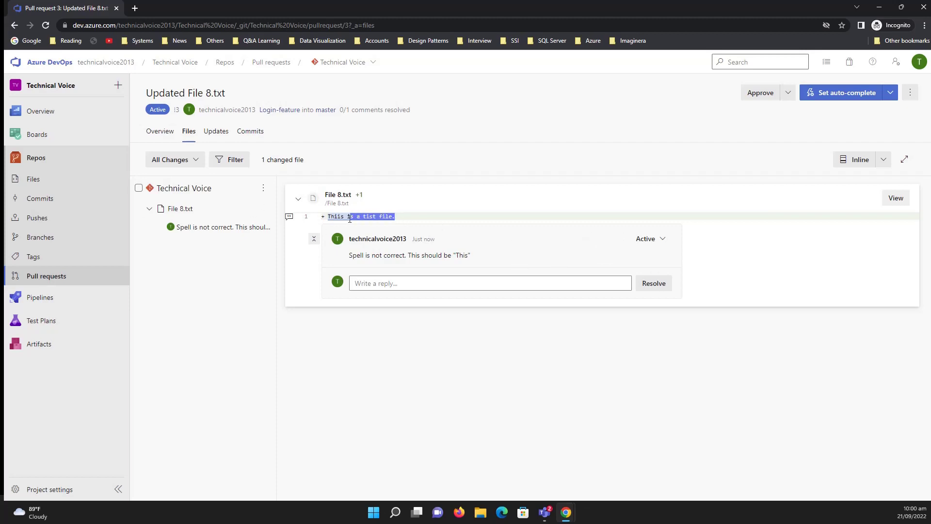
left_click_drag(396, 217, 326, 216)
left_click(545, 283)
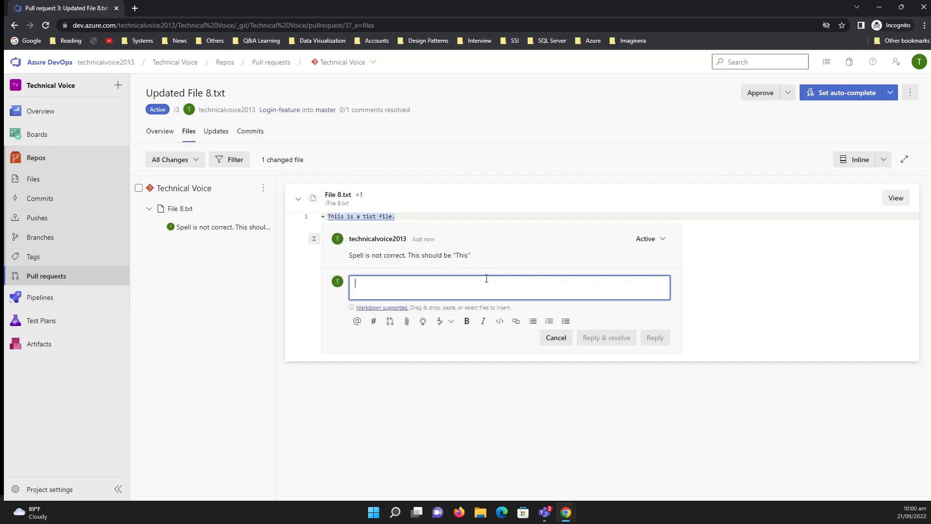
type("Also")
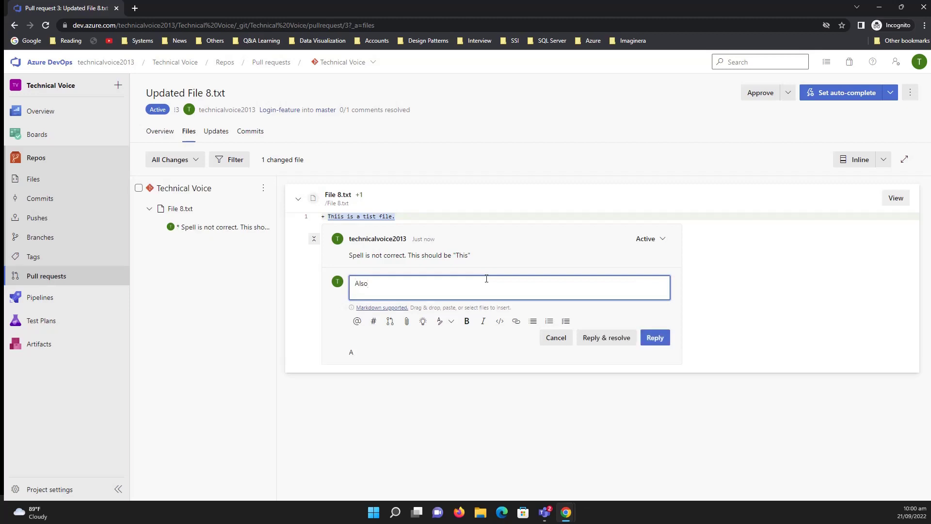
type(", for the")
type(" tist")
type(" -")
type("> It should ")
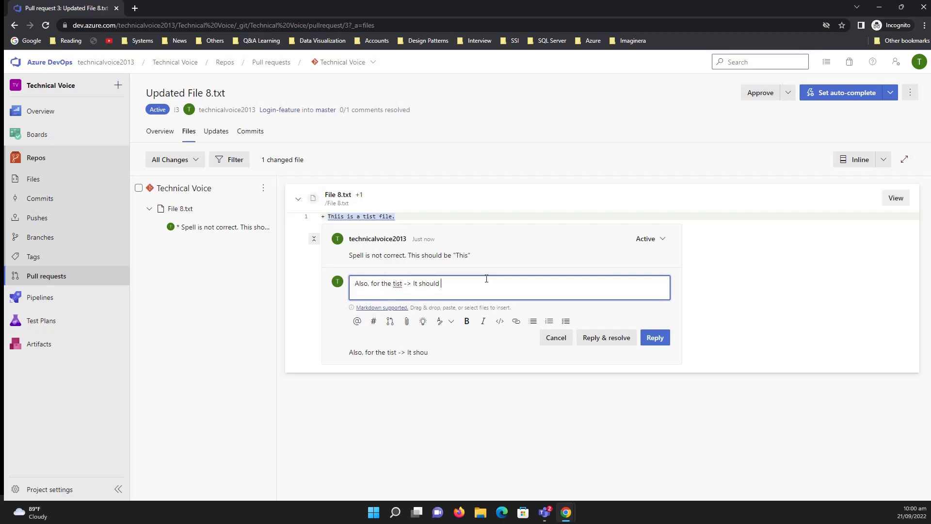
type("be Test")
left_click(655, 337)
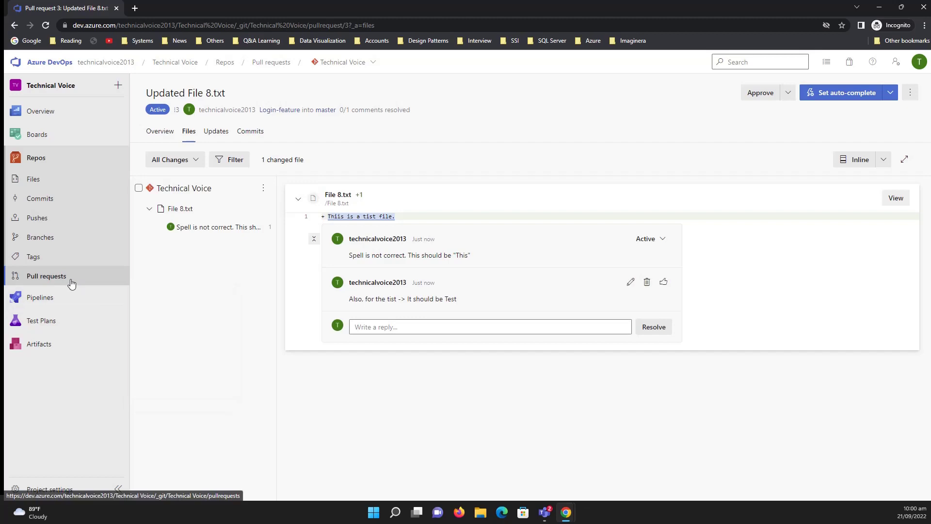
Step: Review both comments on the pull request Overview, then go to the repository's Branches list
left_click(160, 132)
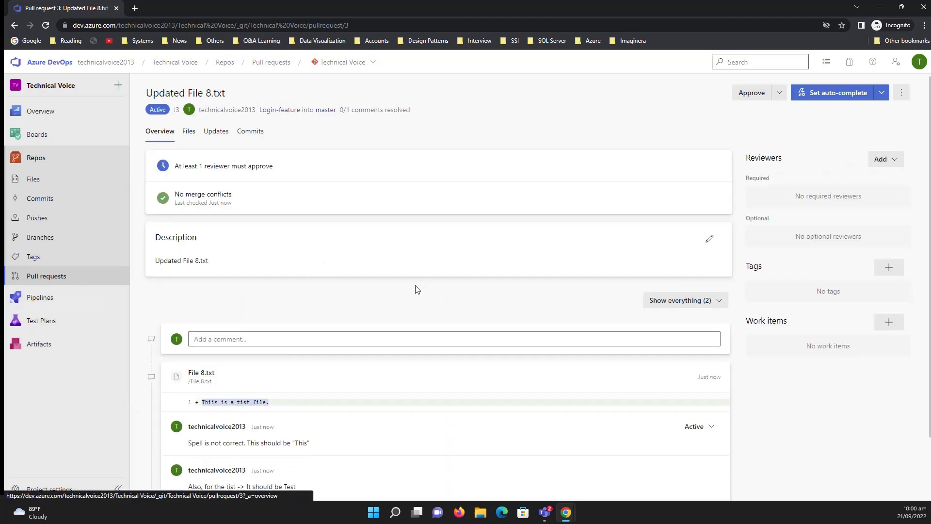
scroll(472, 297, "down", 3)
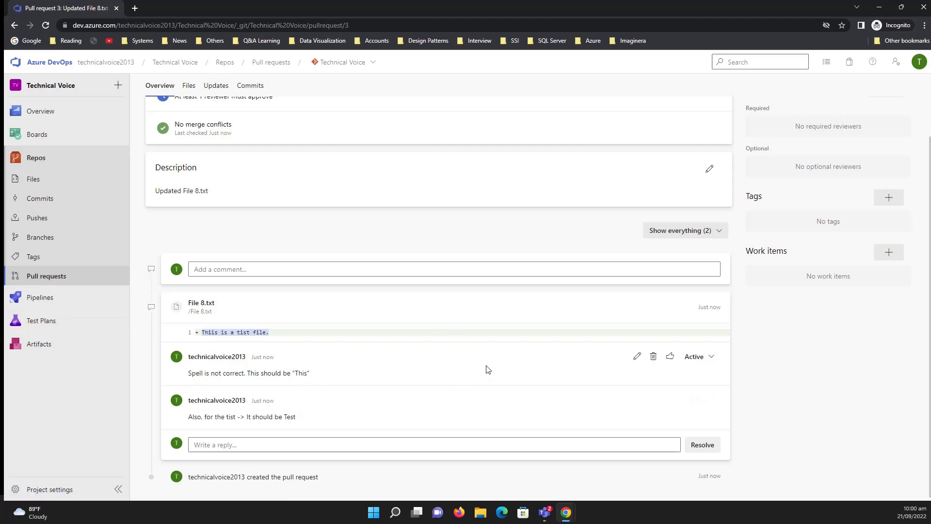
left_click(40, 237)
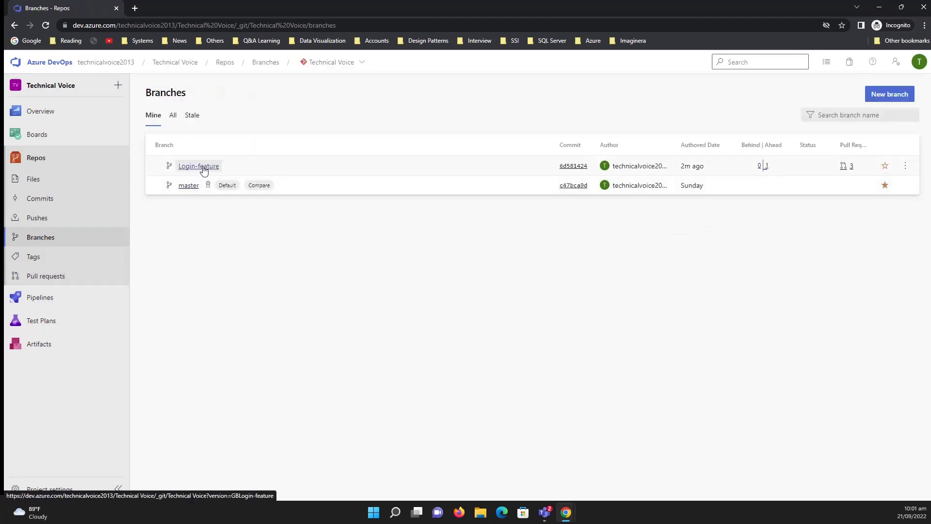
Step: Edit File 8.txt on Login-feature, correcting 'Thiis' to 'This' and 'tist' to 'test'
left_click(199, 165)
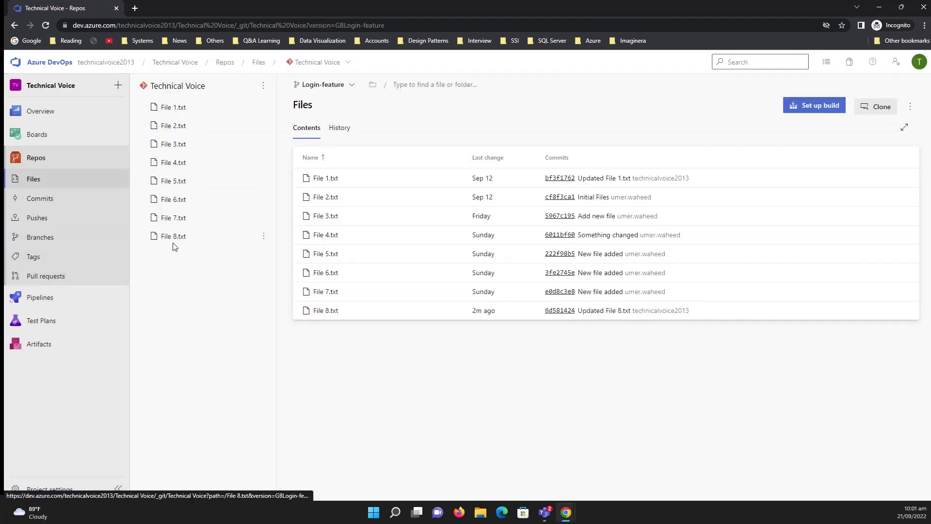
left_click(174, 237)
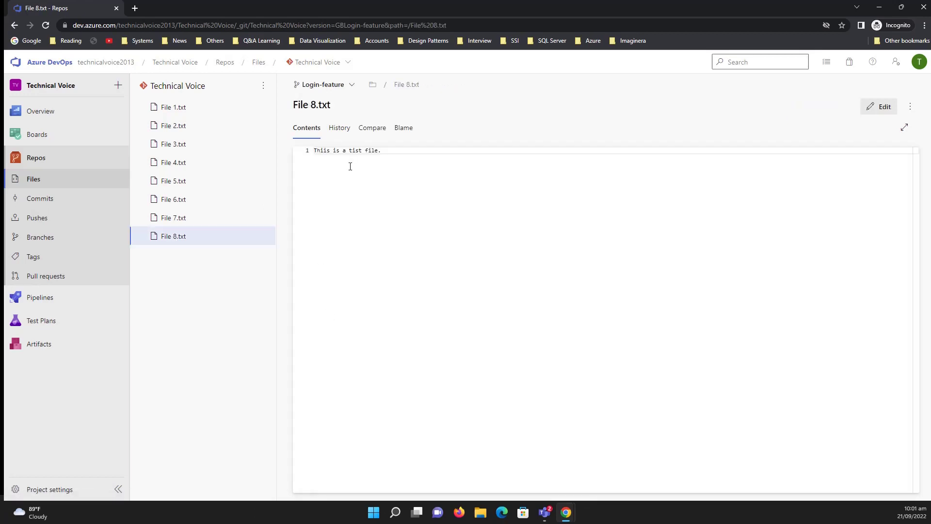
left_click(884, 106)
left_click(332, 151)
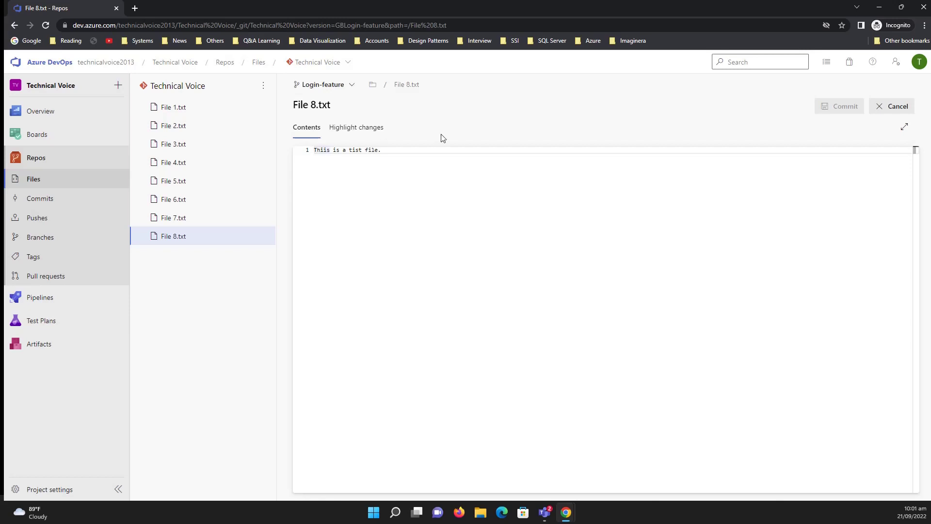
key("BackSpace")
key("BackSpace")
double_click(353, 150)
type("tes")
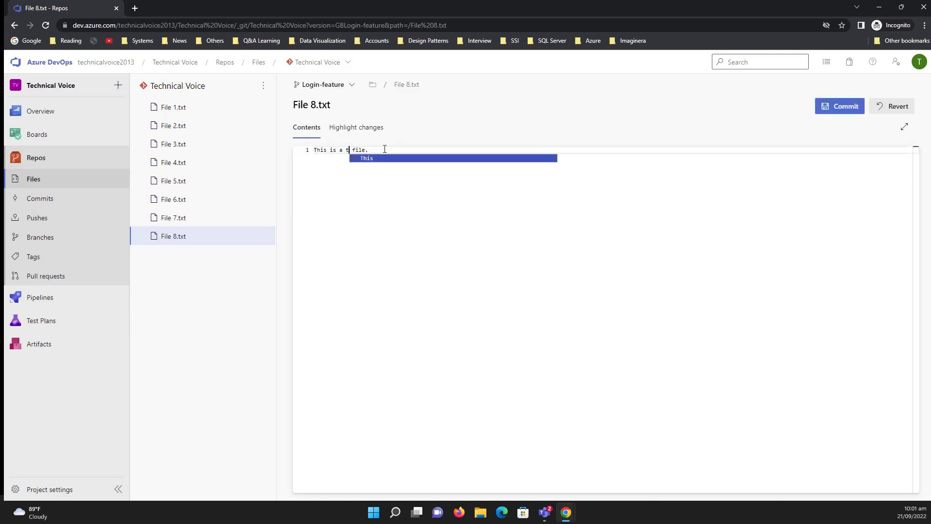
type("t")
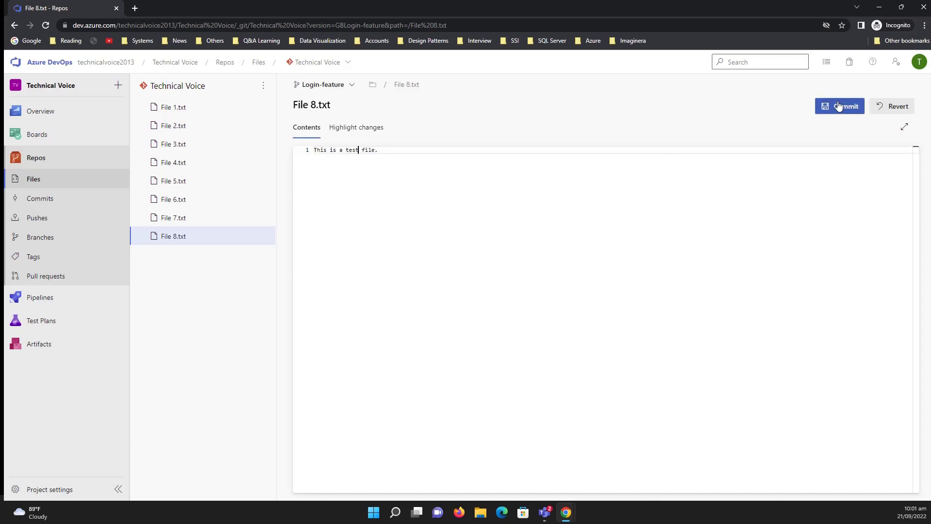
Step: Commit the corrected File 8.txt to Login-feature and return to the pull requests list
left_click(838, 107)
left_click(899, 476)
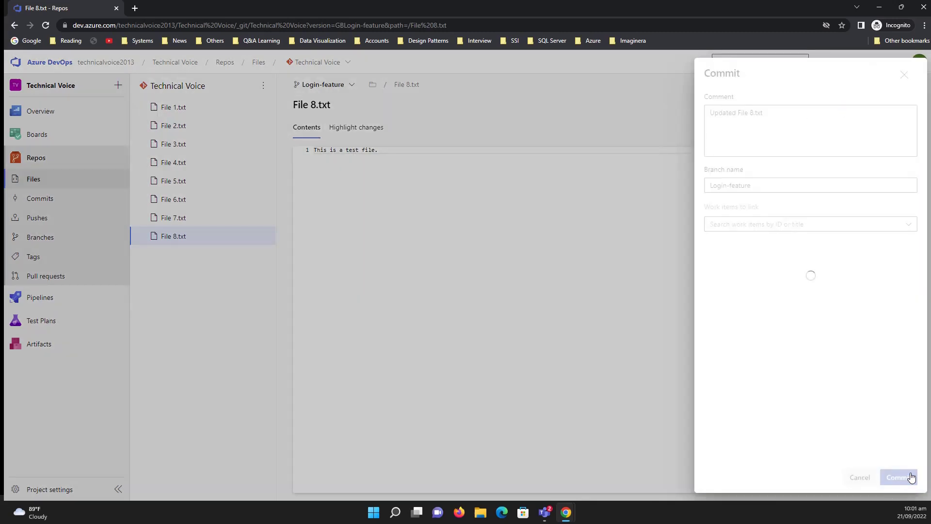
left_click(46, 275)
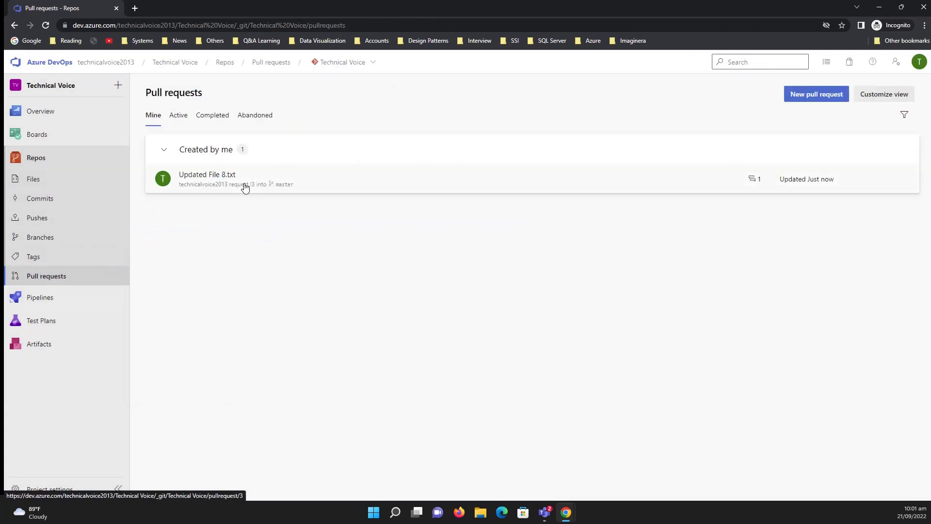
Step: Resolve the File 8.txt spelling thread in the 'Updated File 8.txt' pull request
left_click(245, 188)
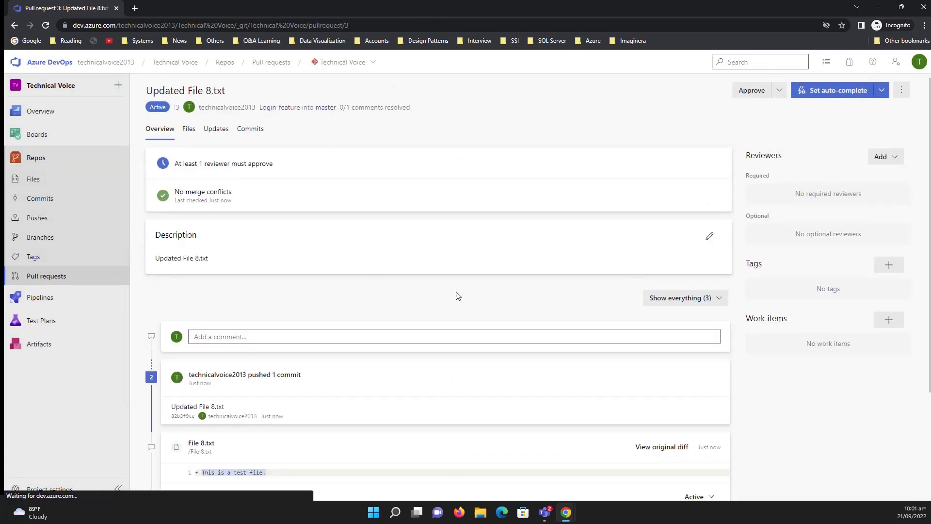
scroll(457, 295, "down", 2)
scroll(457, 296, "down", 1)
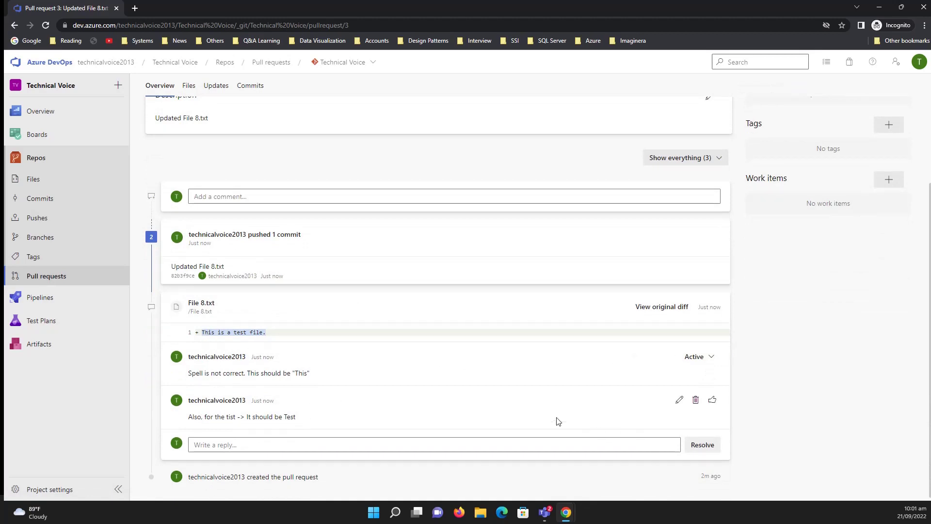
left_click(697, 447)
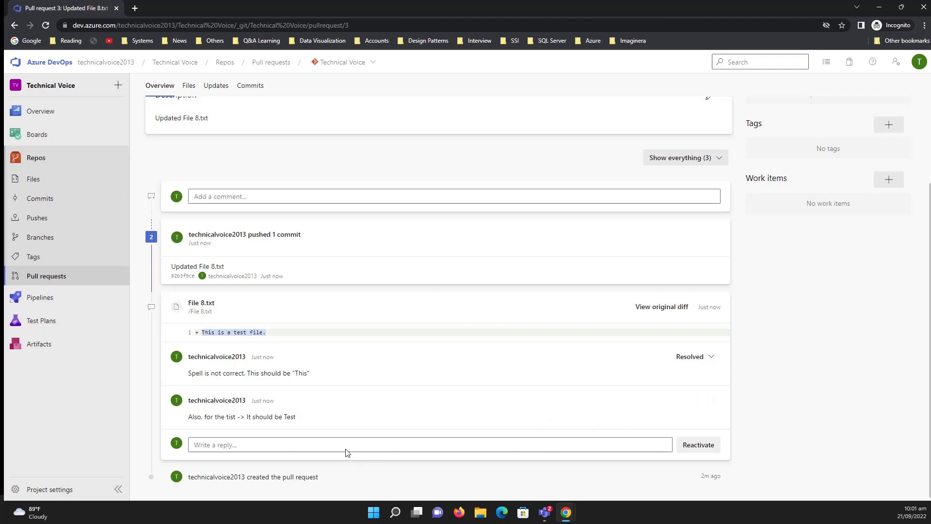
scroll(432, 384, "up", 1)
scroll(432, 384, "up", 3)
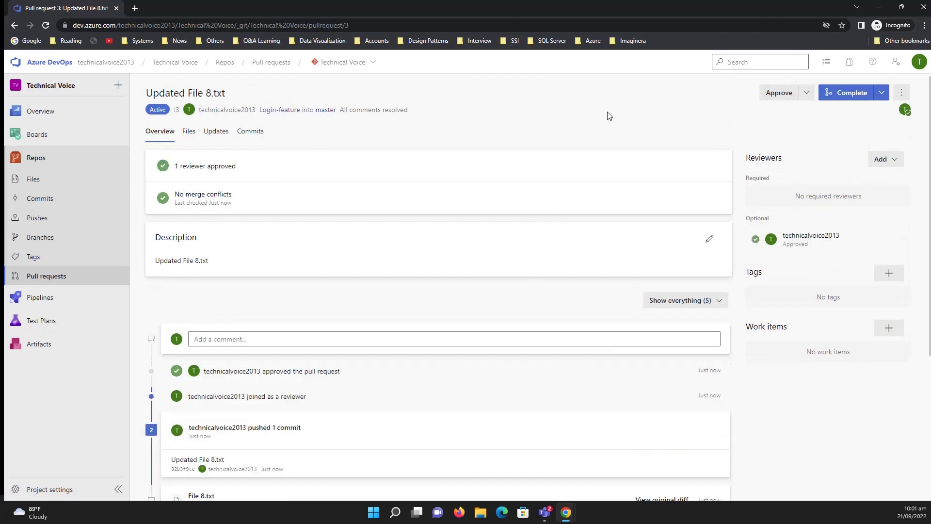
scroll(487, 414, "down", 3)
scroll(487, 415, "up", 3)
Step: Show the completion options for the approved Updated File 8.txt pull request
left_click(881, 91)
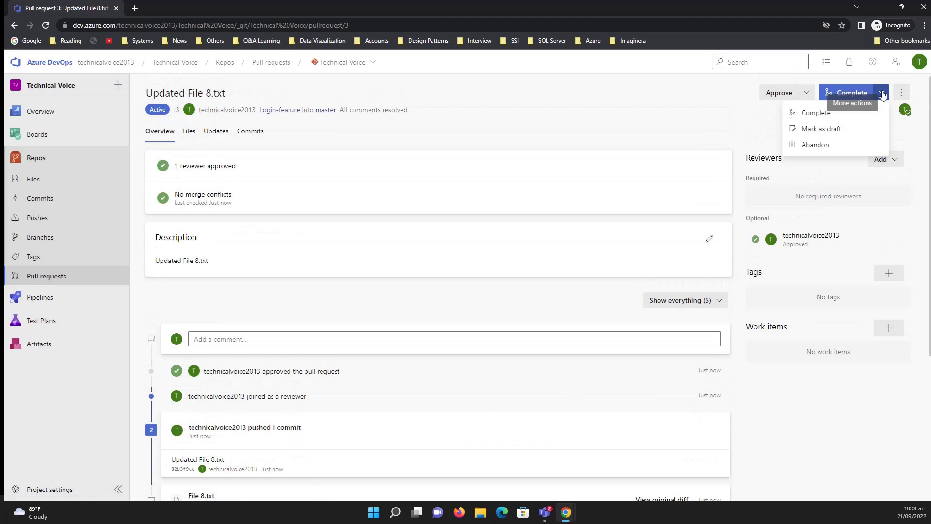
Step: Merge Login-feature into master as PR 3, with 'Delete Login-feature after merging' left on
left_click(839, 94)
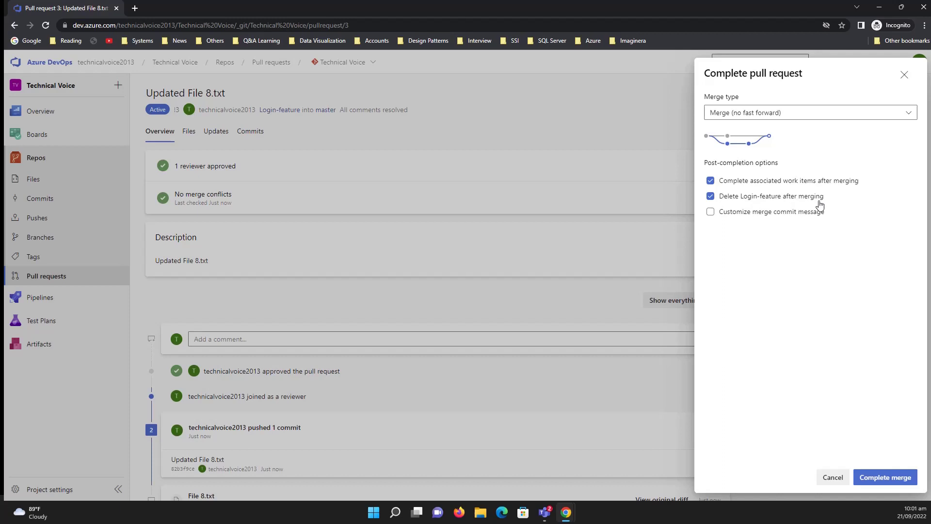
left_click(711, 196)
left_click(710, 197)
left_click(882, 480)
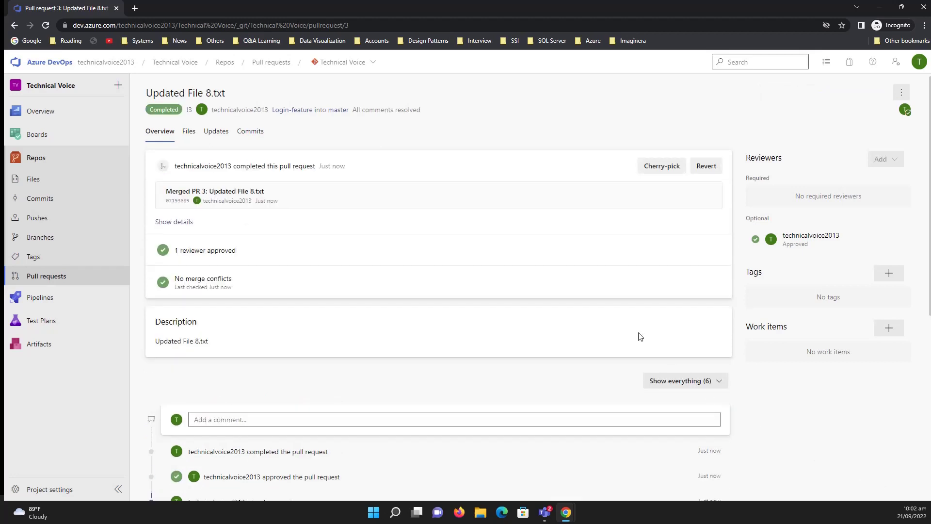
scroll(420, 350, "down", 2)
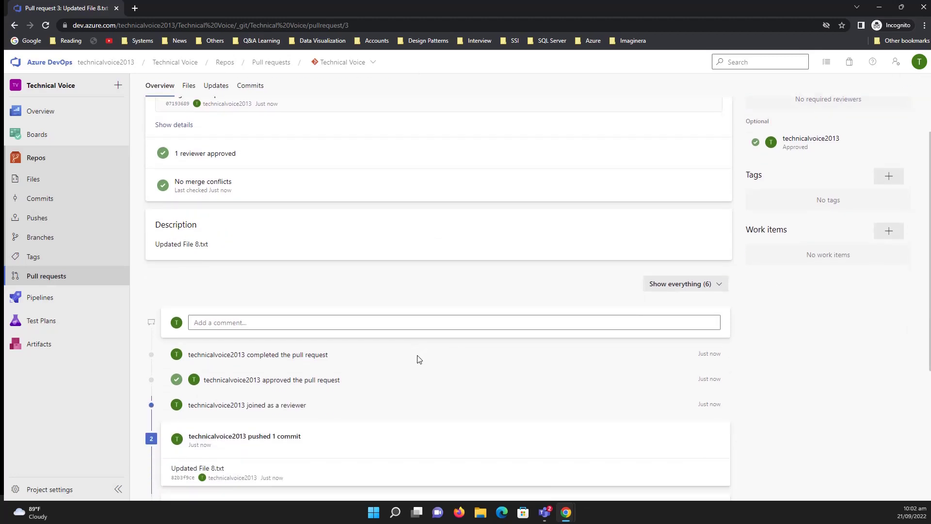
scroll(308, 369, "down", 3)
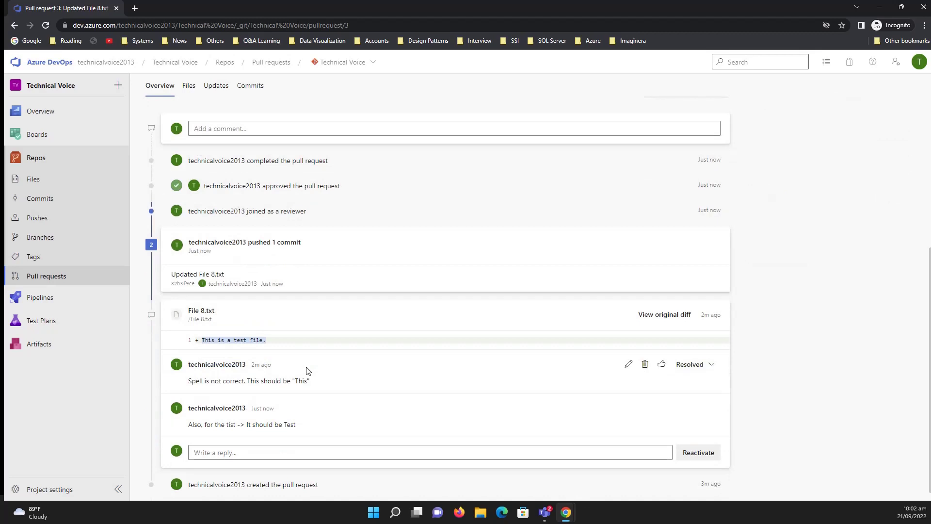
mouse_move(349, 416)
scroll(419, 379, "up", 5)
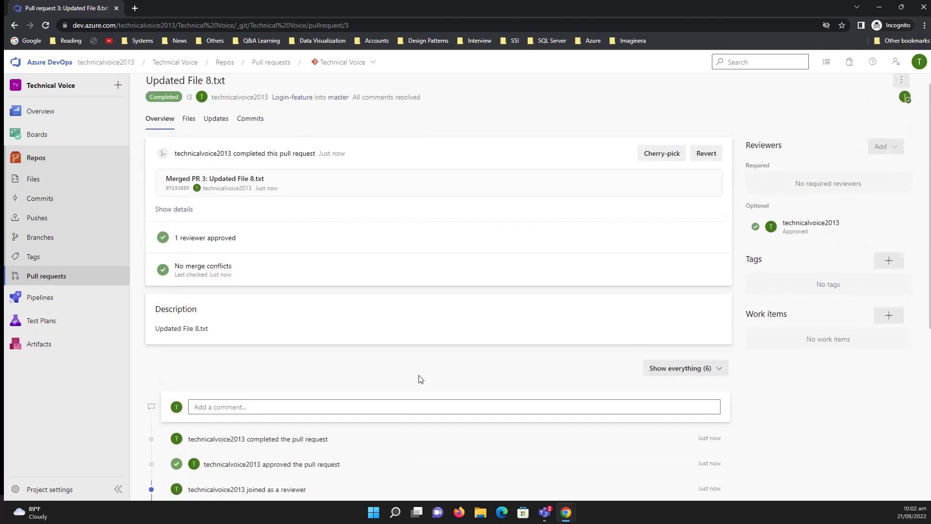
scroll(420, 378, "up", 1)
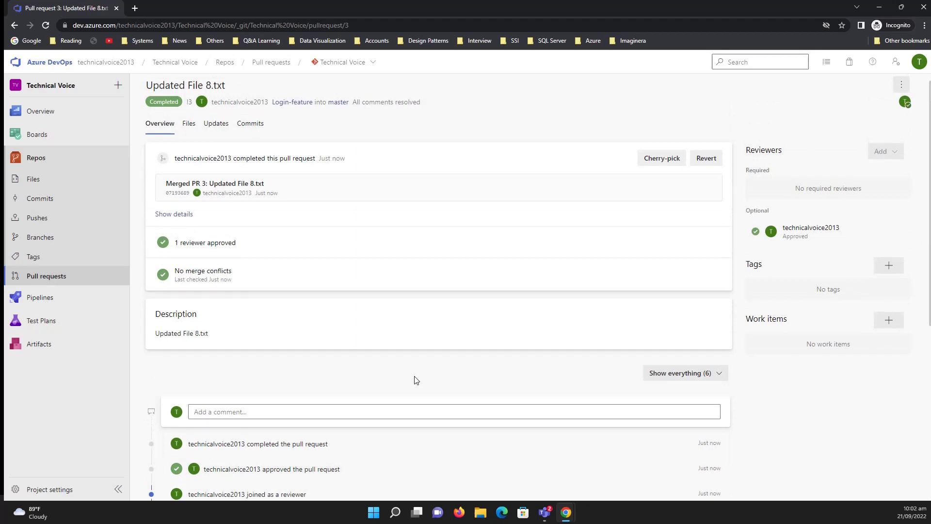